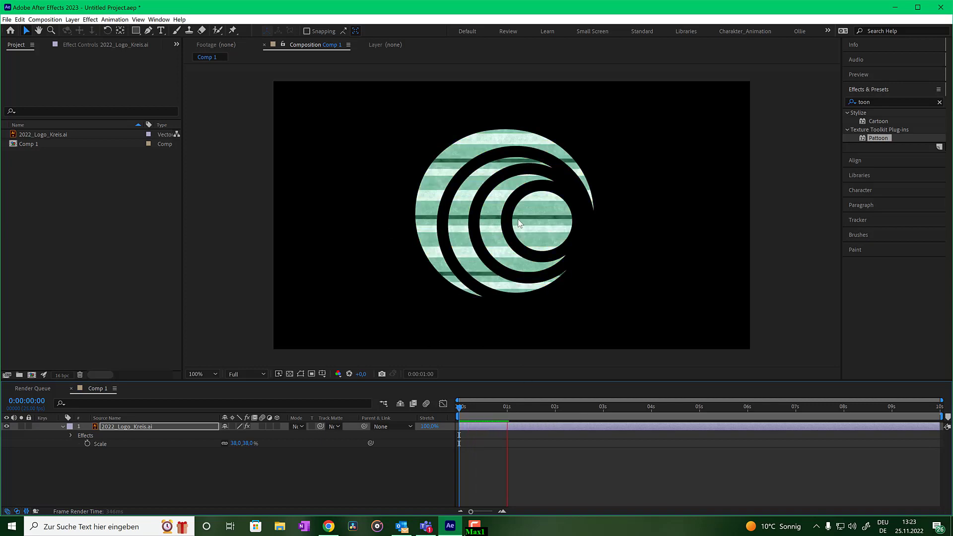
Step: Stop the preview and create a new composition with the HD 1920x1080, 25 fps preset and a 10-second duration
key("space")
mouse_move(507, 409)
left_mouse_down()
mouse_move(472, 407)
mouse_move(511, 411)
left_mouse_up()
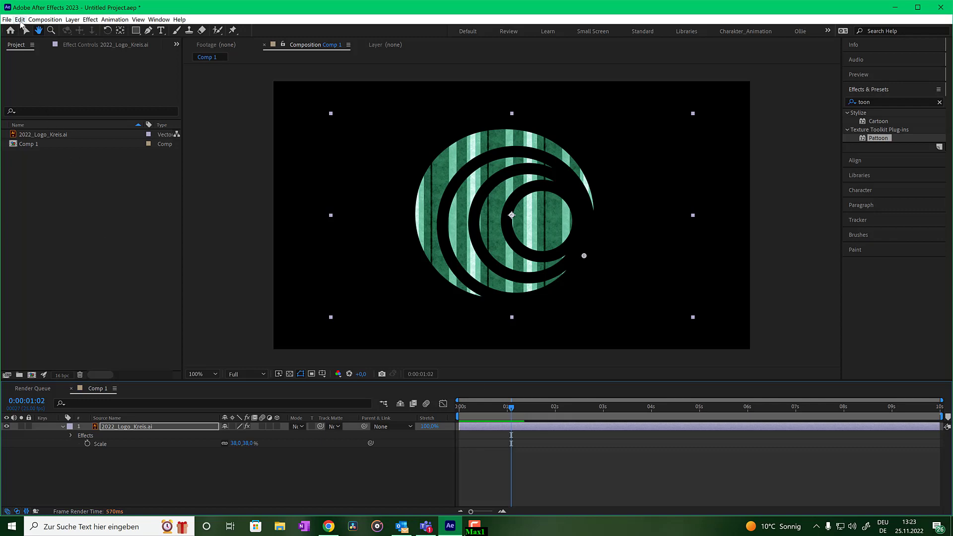
left_click(44, 20)
left_click(55, 30)
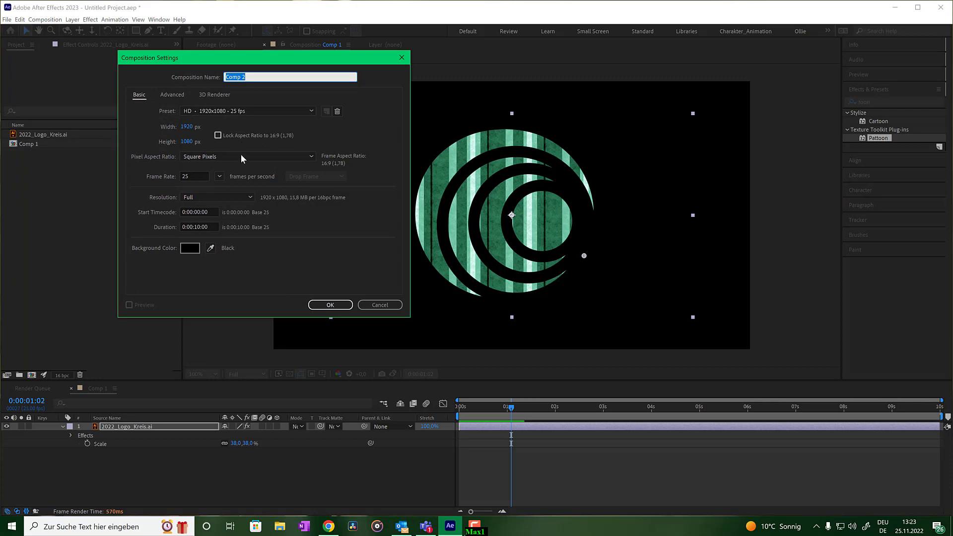
left_click(326, 305)
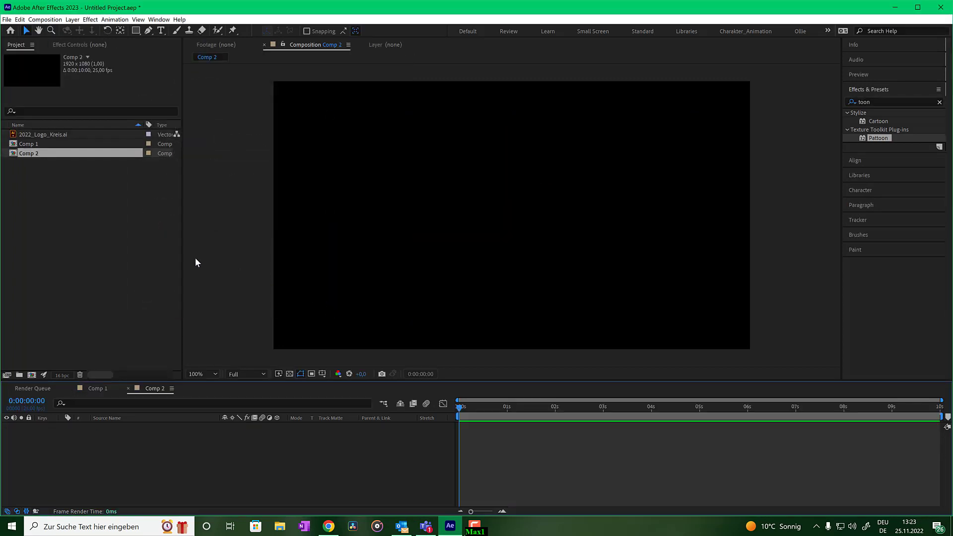
Step: Add 2022_Logo_Kreis.ai to the new composition and scale the layer down to 41%
left_click_drag(46, 134, 141, 471)
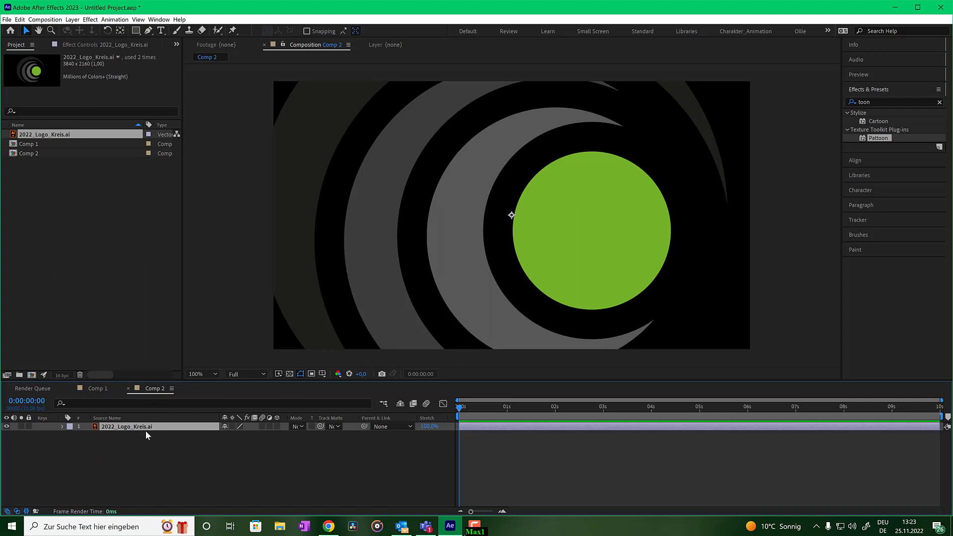
key("s")
left_click_drag(251, 435, 221, 435)
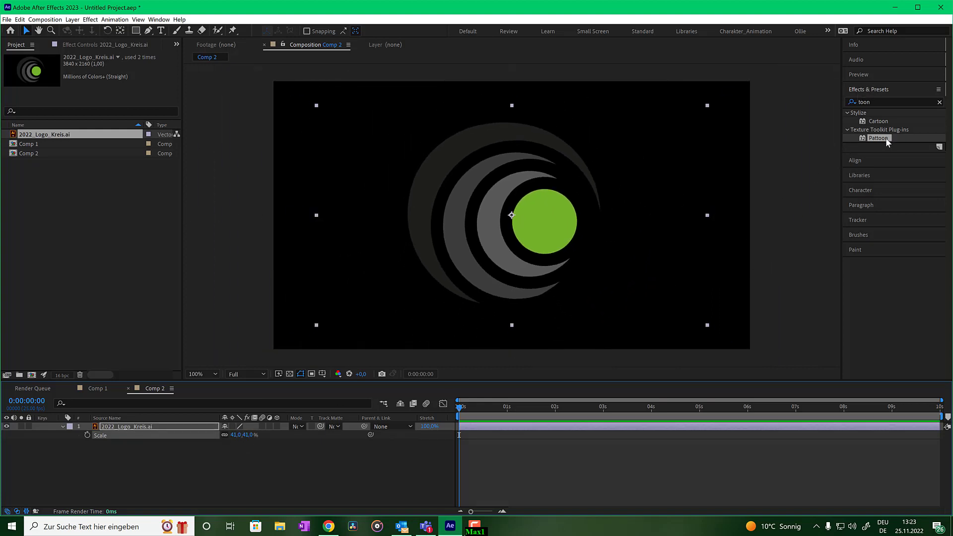
Step: Apply the Pattoon effect to the logo and choose the dark dotted texture from the [Pattoon] Halftone folder
left_click_drag(886, 138, 516, 227)
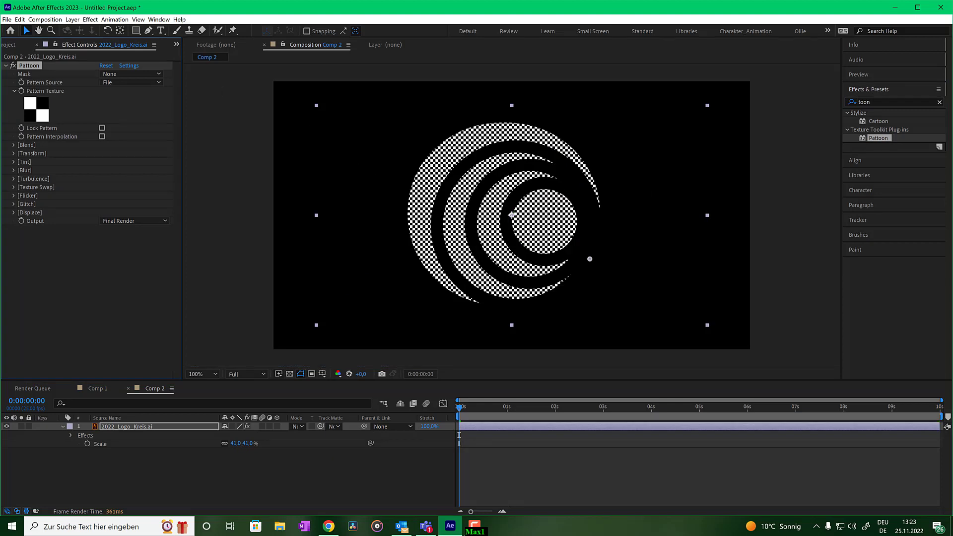
left_click(41, 114)
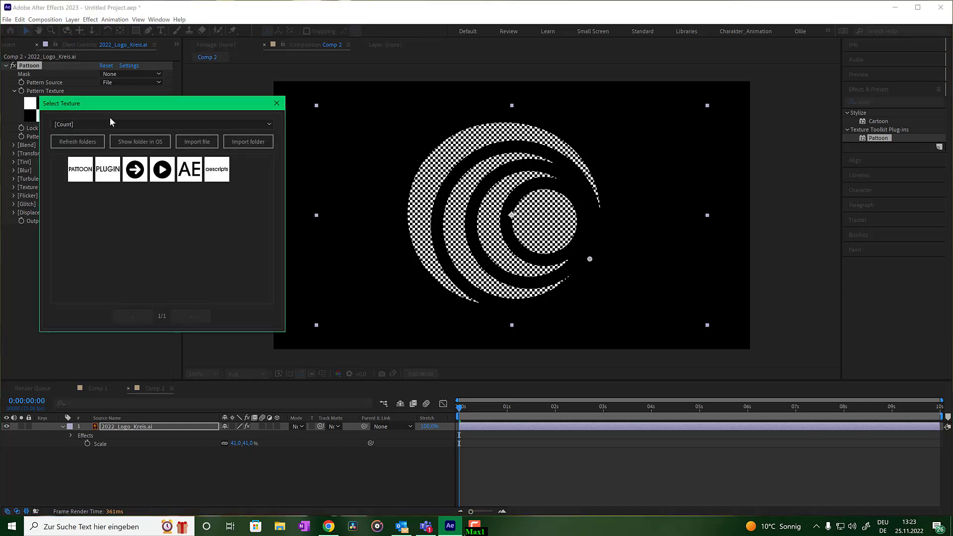
left_click(162, 125)
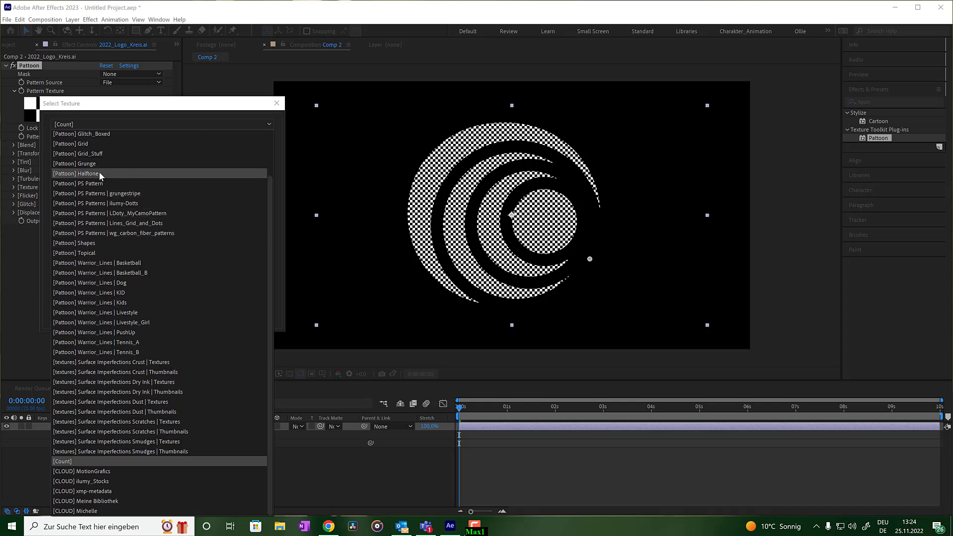
left_click(80, 174)
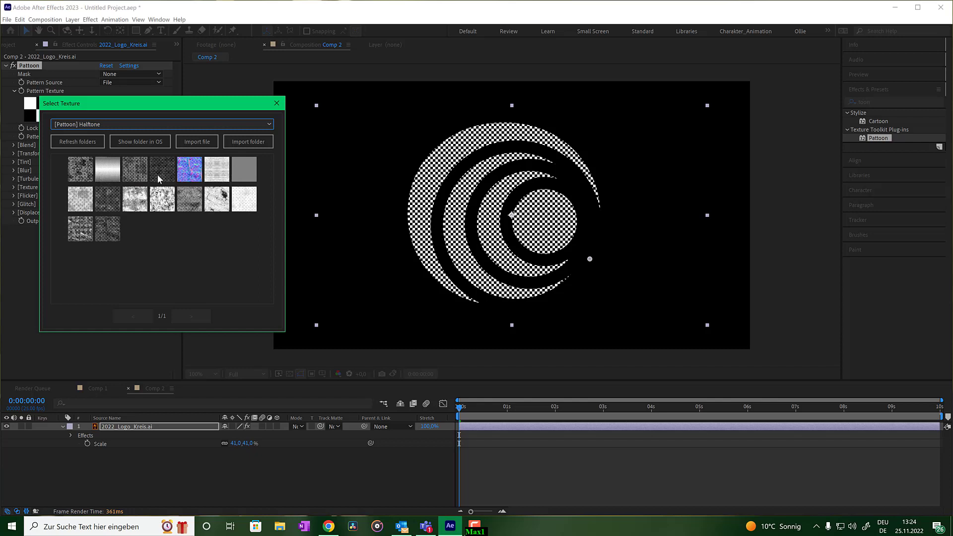
left_click(163, 168)
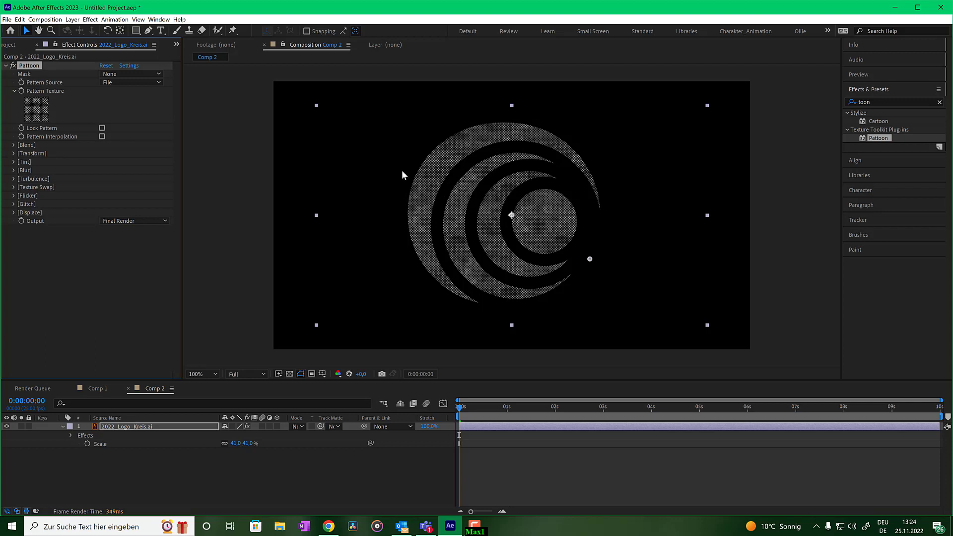
Step: Replace the pattern texture with the brown and white horizontal stripes from the [Pattoon] PS Patterns | grungestripe folder
left_click(41, 112)
left_click(178, 123)
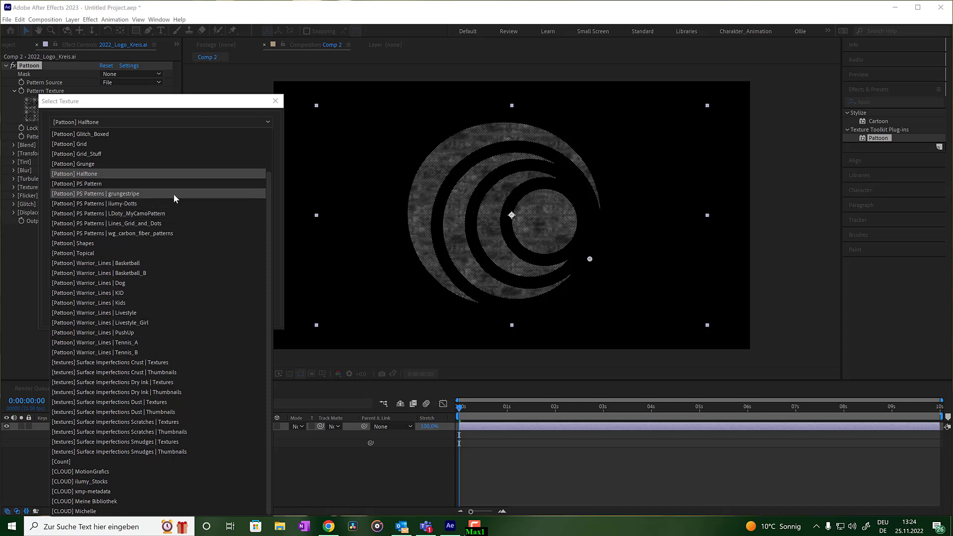
left_click(128, 195)
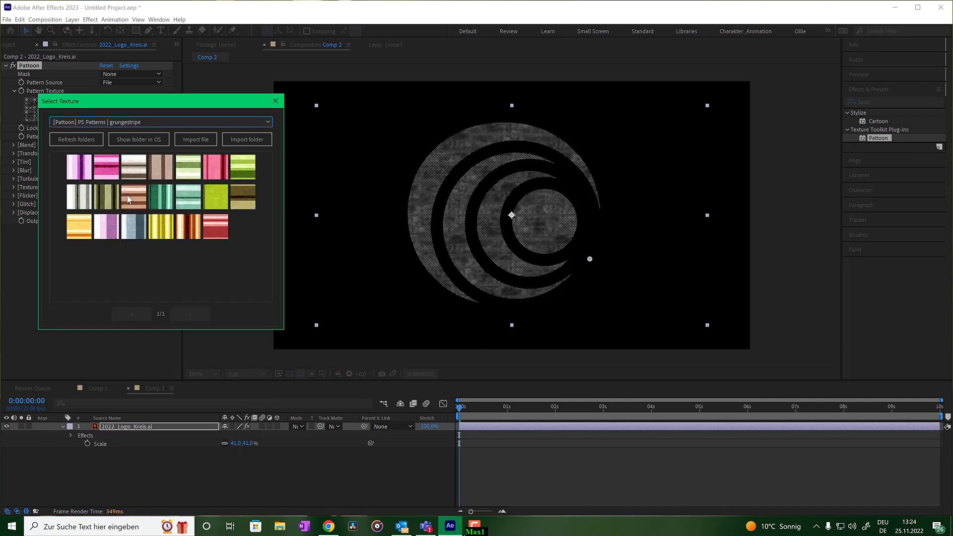
left_click(133, 170)
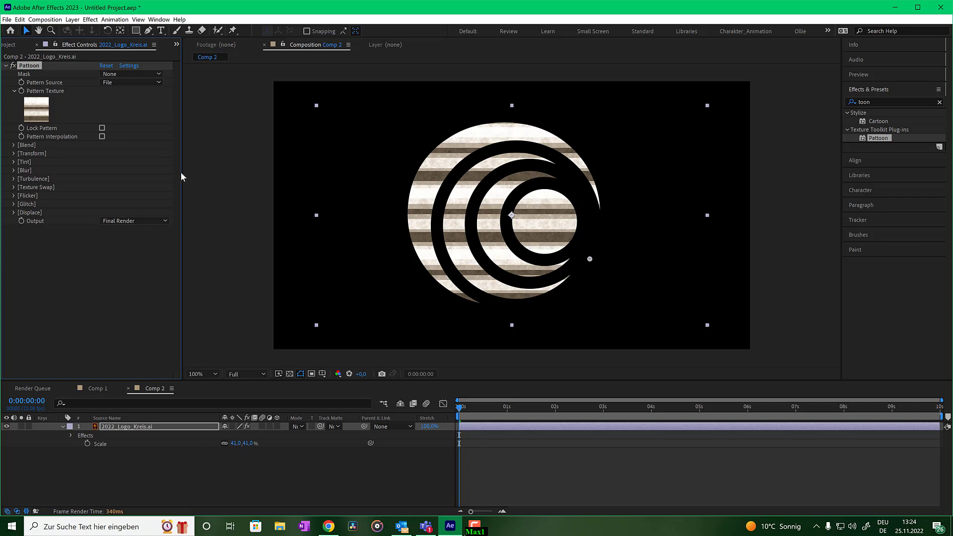
Step: Transform the stripe pattern to 61% scale and 32° rotation, with its offset at about 1456.6, 1028.8
left_click(14, 153)
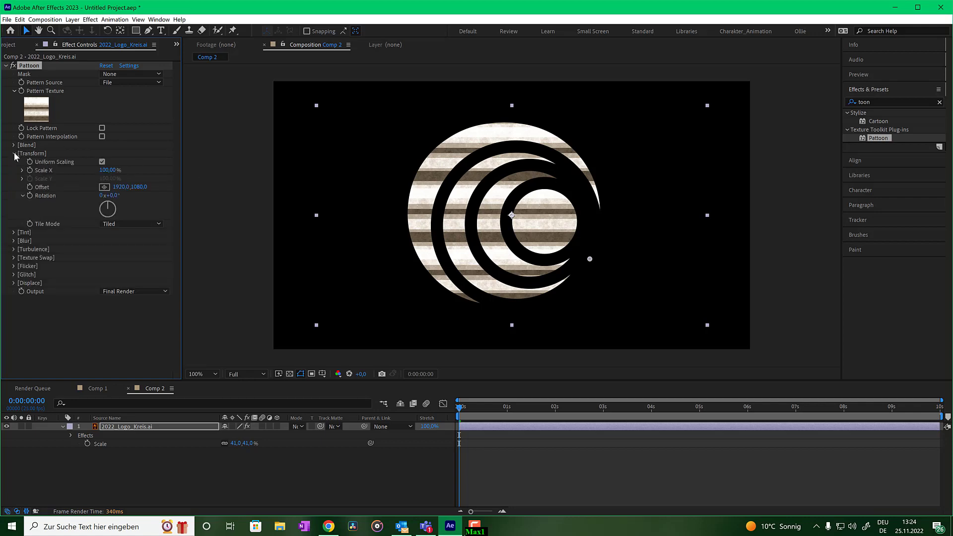
left_click_drag(108, 170, 85, 166)
mouse_move(117, 199)
left_mouse_down()
mouse_move(127, 197)
mouse_move(100, 184)
left_mouse_up()
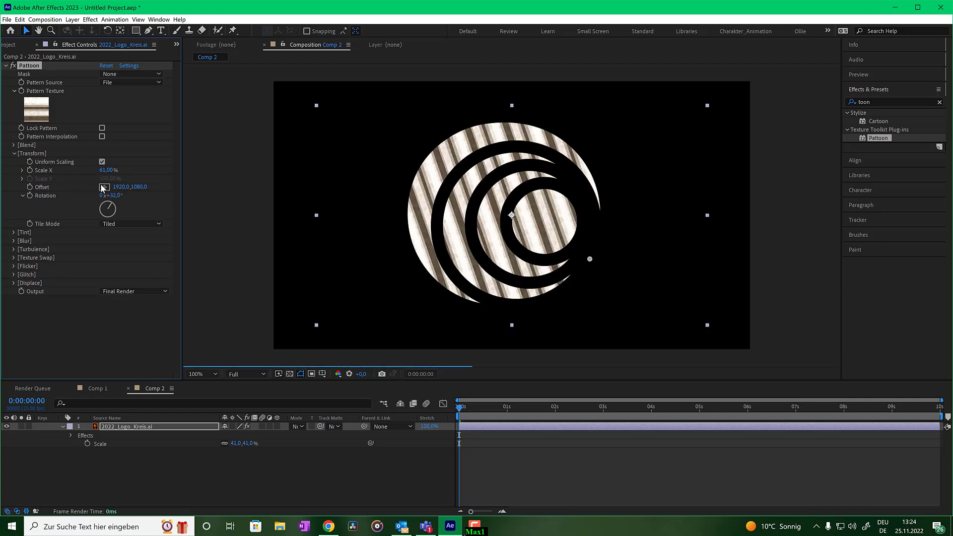
left_click(104, 186)
left_click(478, 194)
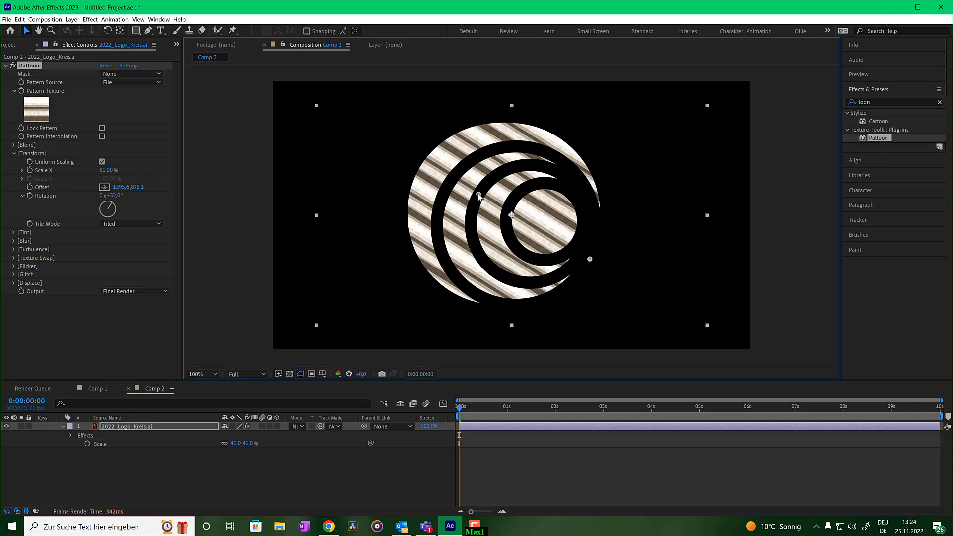
mouse_move(479, 194)
left_mouse_down()
mouse_move(442, 214)
mouse_move(444, 226)
mouse_move(468, 211)
left_mouse_up()
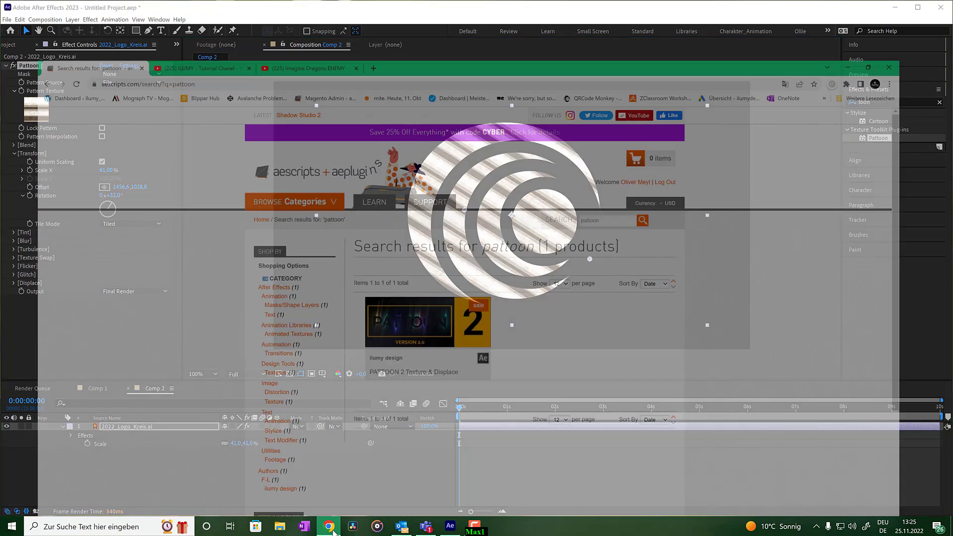
Step: Switch to Chrome to look over the ILUMY channel's videos and the PATTOON 2 product on aescripts, and return to After Effects
left_click(332, 530)
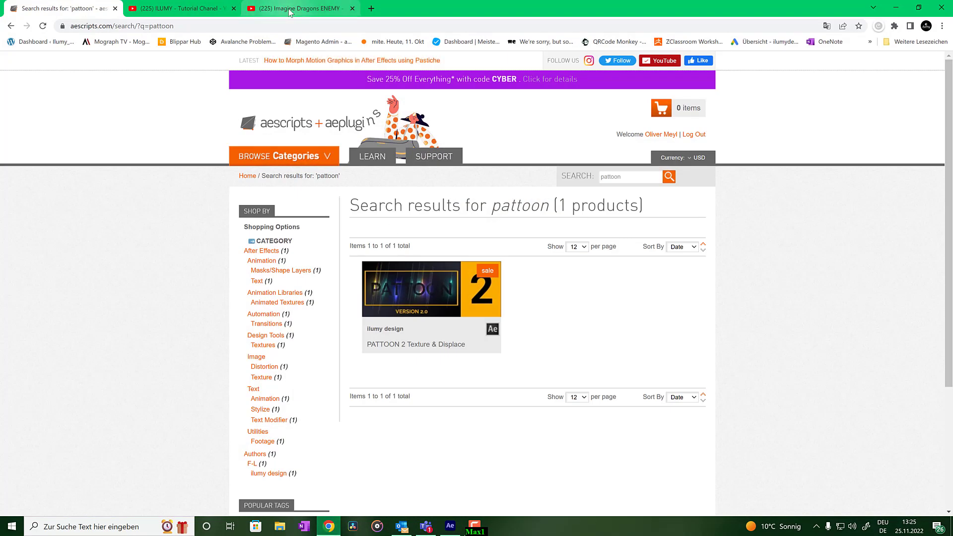
left_click(188, 9)
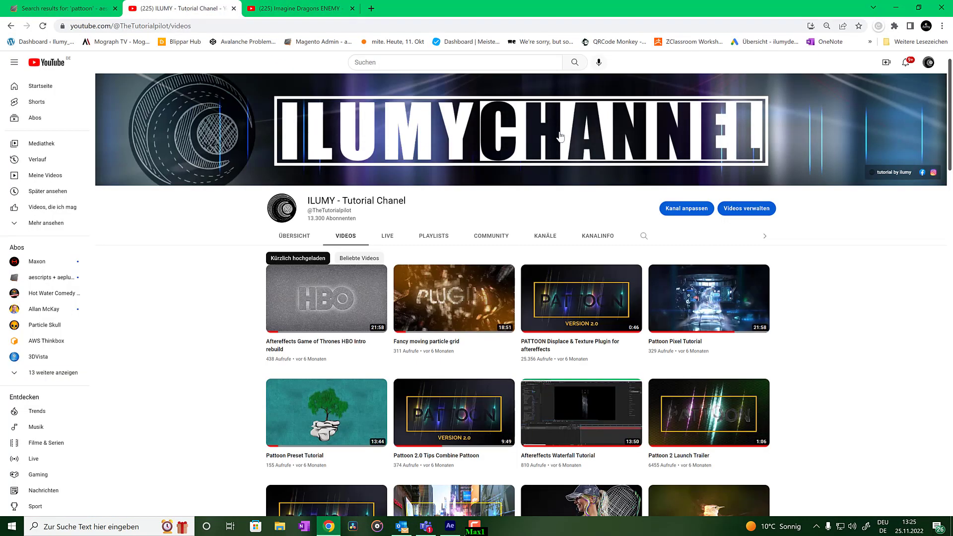
scroll(575, 299, "down", 7)
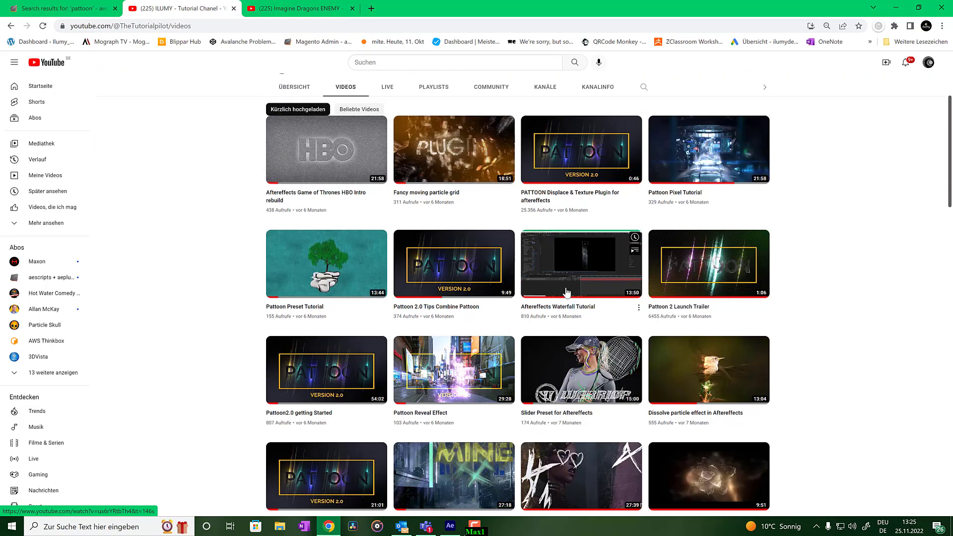
scroll(532, 225, "down", 8)
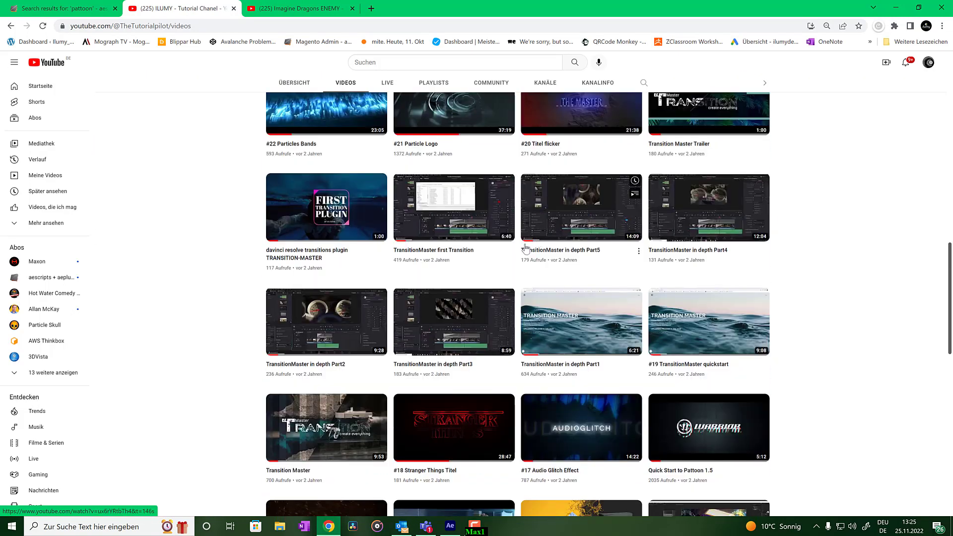
scroll(502, 243, "up", 5)
scroll(499, 243, "up", 5)
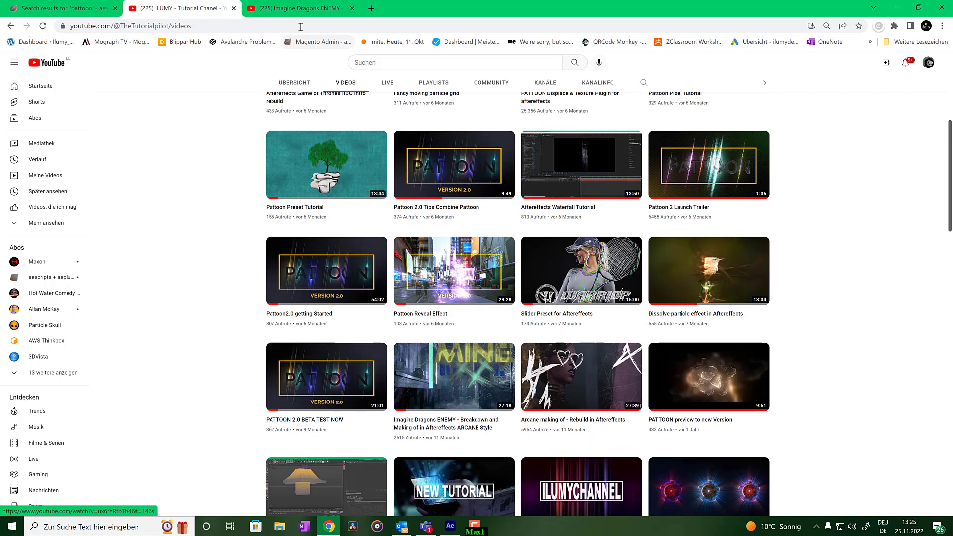
left_click(100, 9)
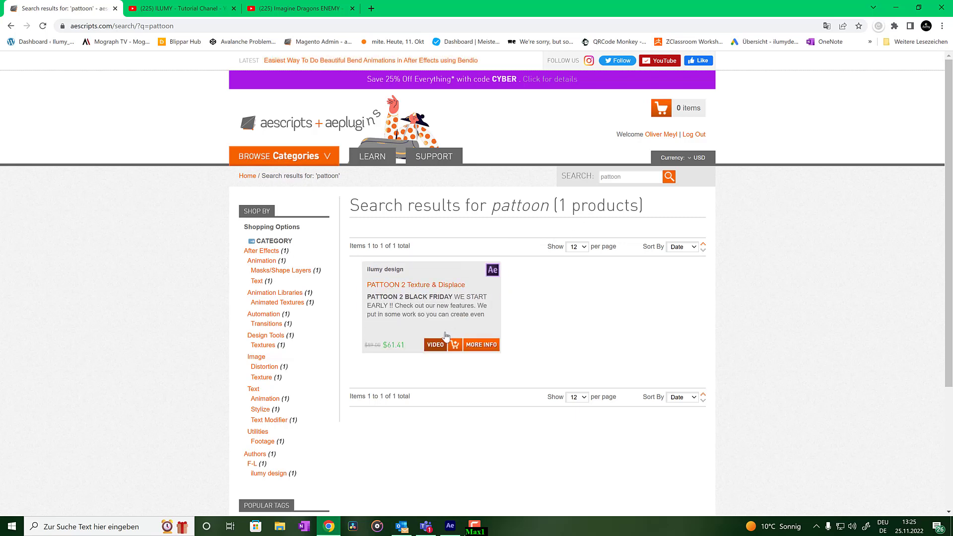
mouse_move(397, 342)
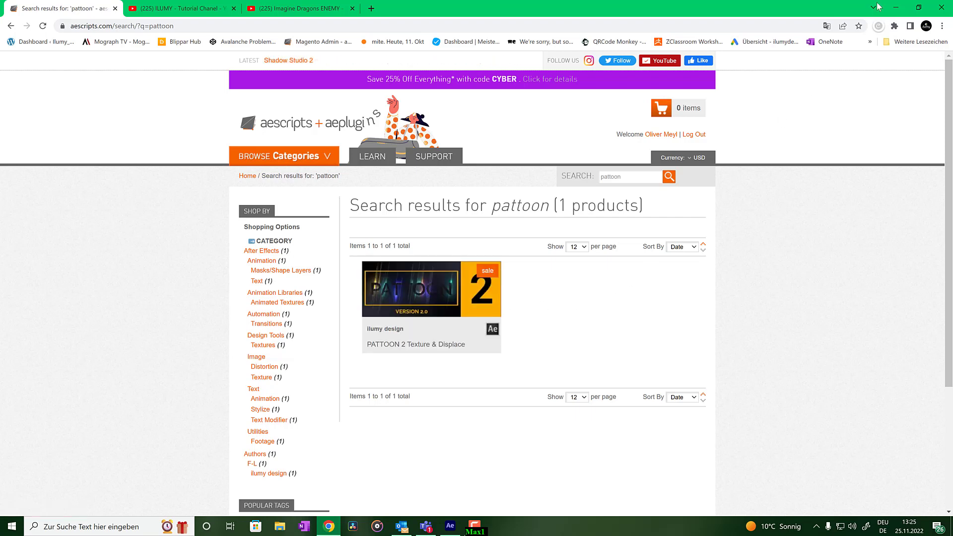
left_click(899, 9)
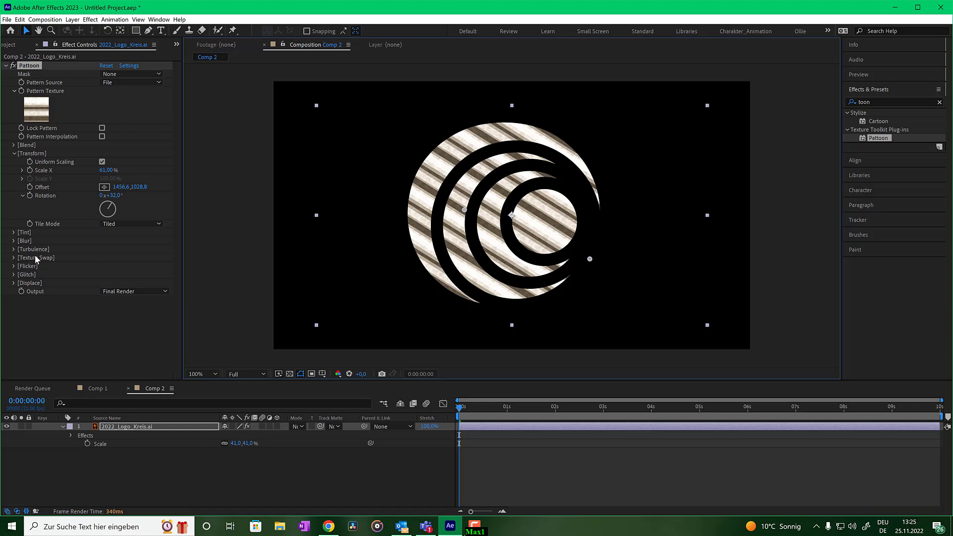
Step: Activate Texture Swap in the Pattoon effect and scrub through the timeline to preview the changing textures
left_click(14, 259)
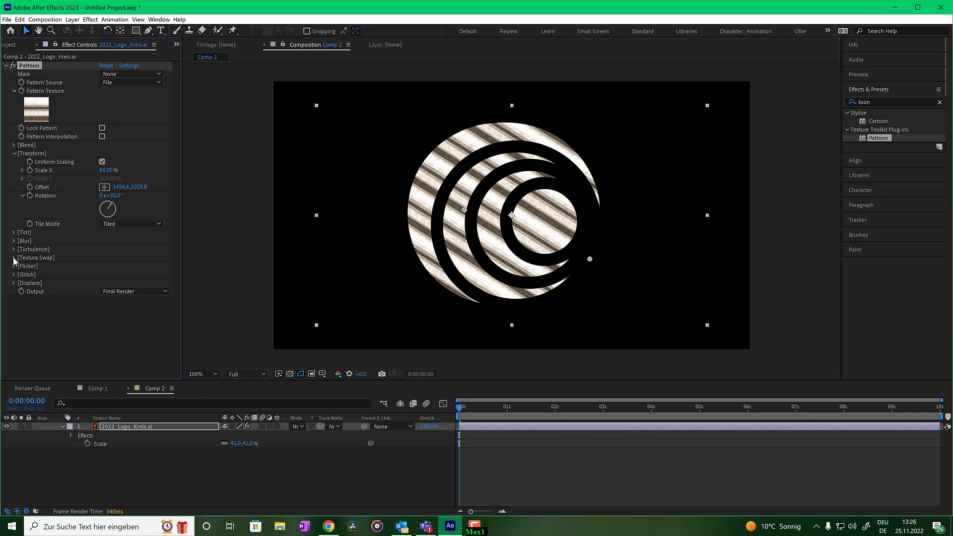
left_click(101, 266)
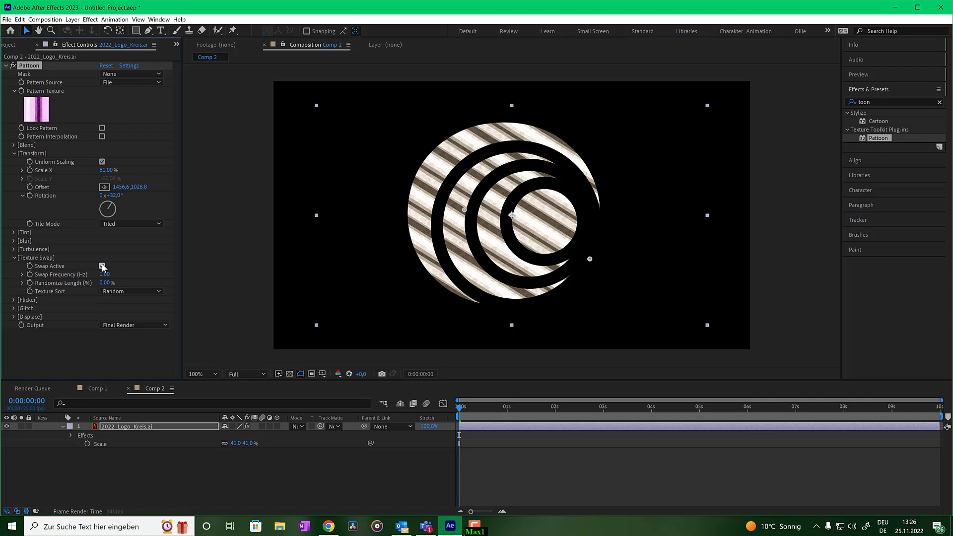
left_click_drag(459, 407, 626, 414)
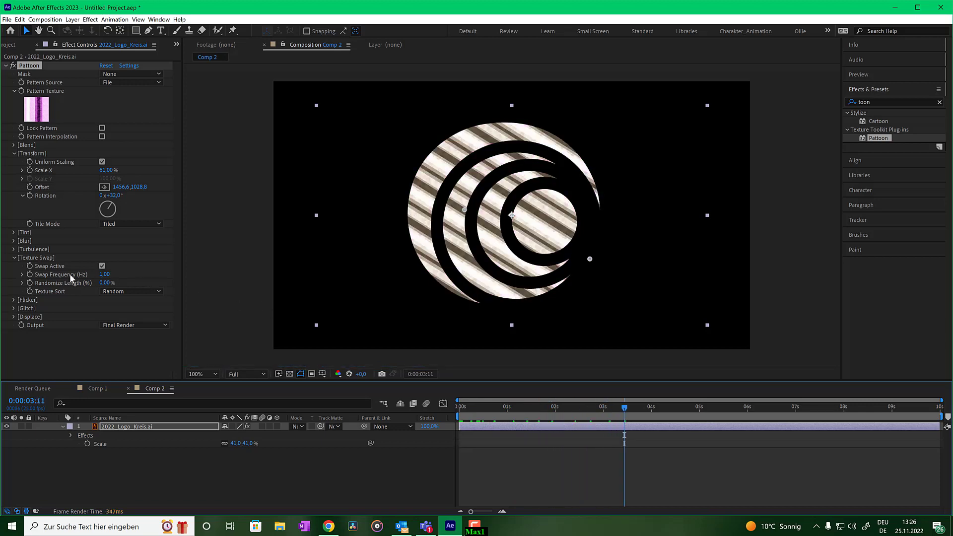
Step: Set the texture swap frequency to 18 Hz and its randomize length to 63%, scrubbing the timeline to check the swaps
left_click(105, 274)
type("18")
key("Return")
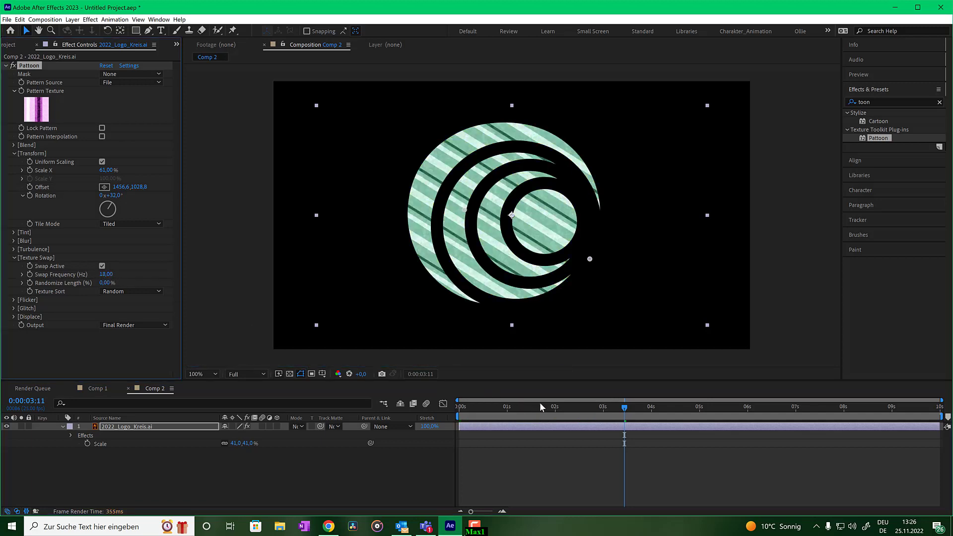
mouse_move(589, 408)
left_mouse_down()
mouse_move(498, 411)
mouse_move(607, 408)
left_mouse_up()
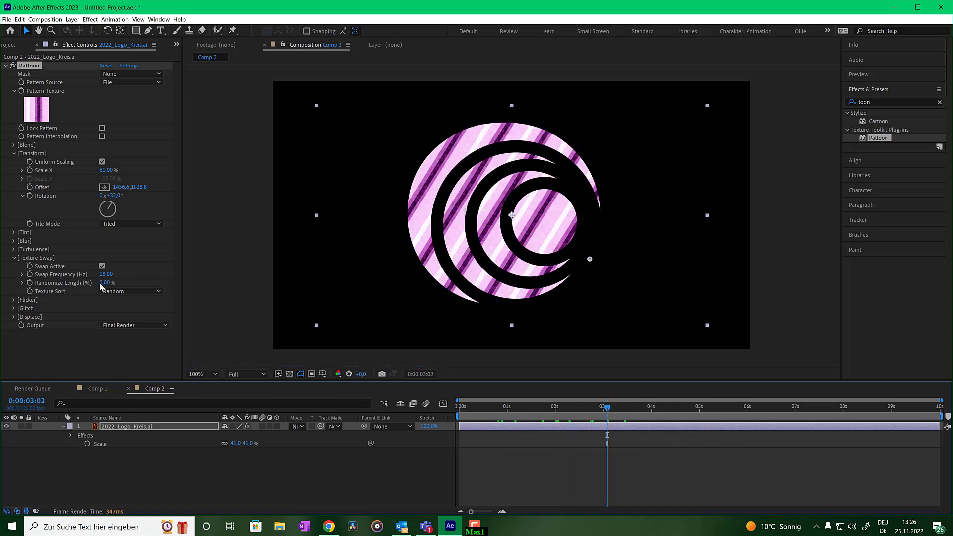
left_click_drag(105, 282, 140, 283)
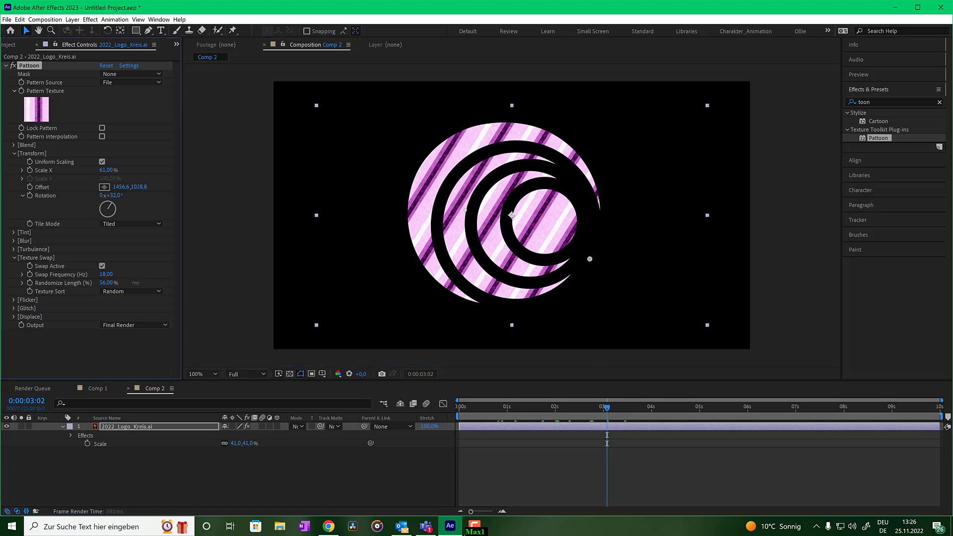
left_click_drag(540, 407, 582, 408)
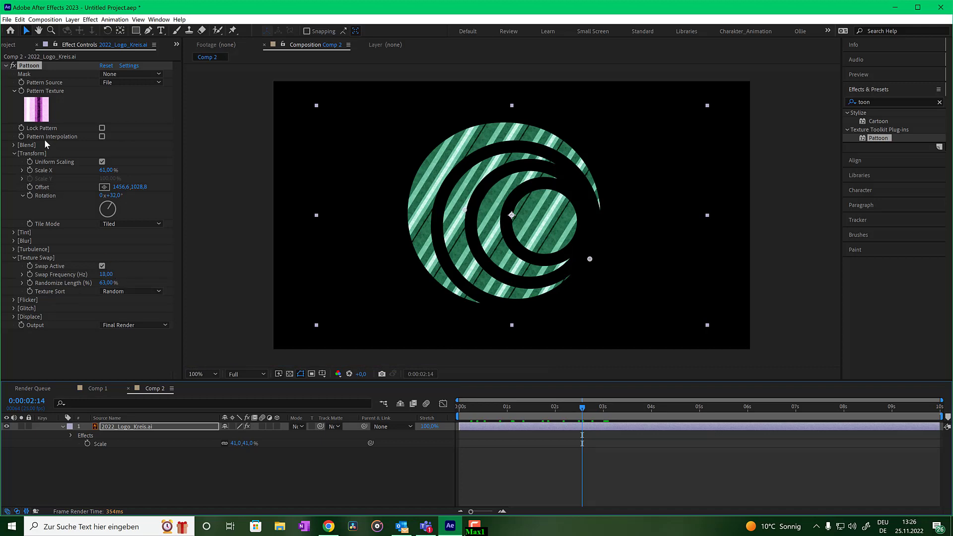
Step: Choose the Halftone texture library, show its folder in File Explorer, examine the parent Pattoon folder's contents and return to the texture picker
left_click(37, 110)
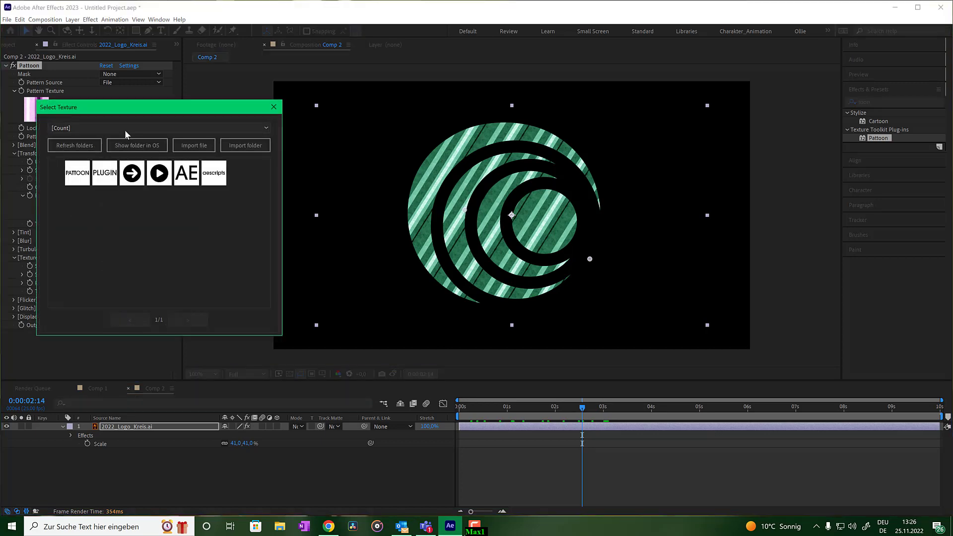
left_click(125, 130)
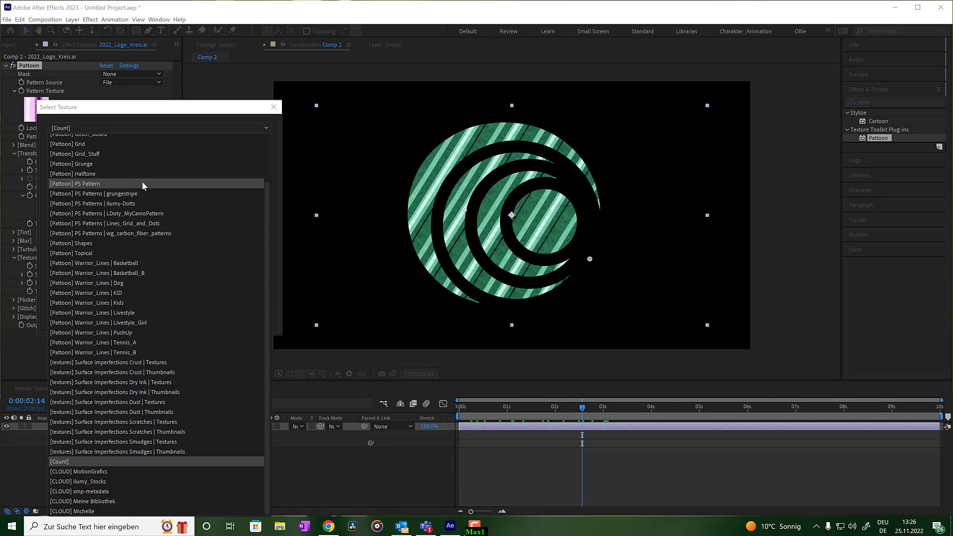
left_click(142, 174)
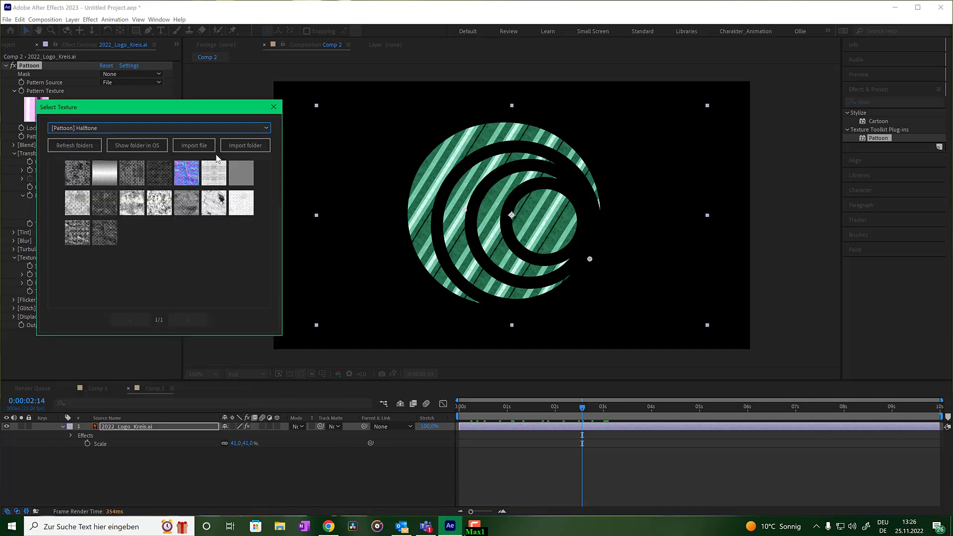
left_click(139, 147)
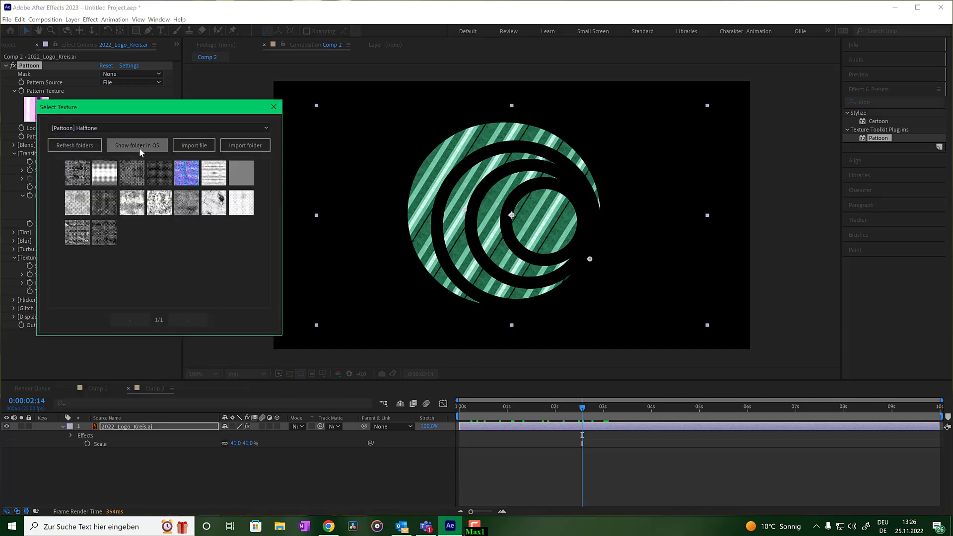
left_click(530, 292)
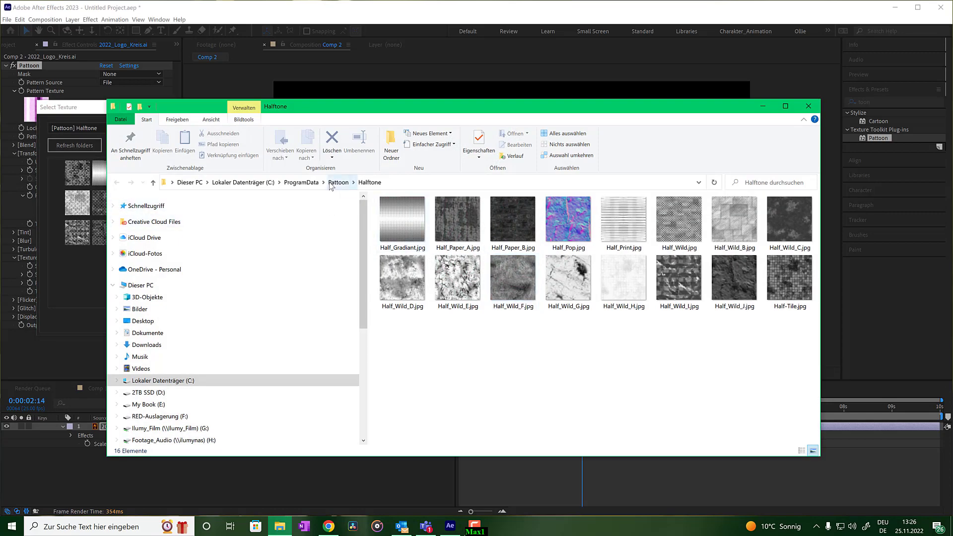
left_click(338, 183)
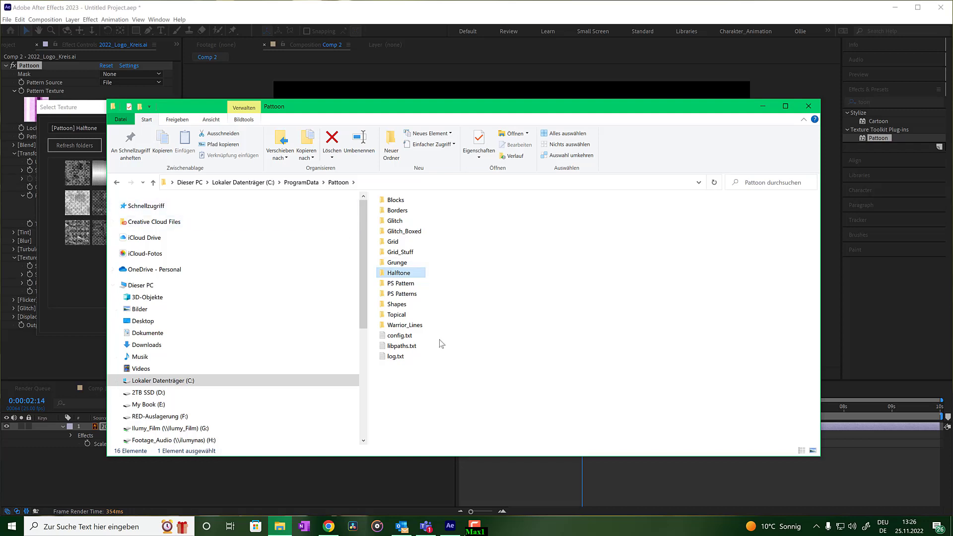
left_click_drag(345, 107, 425, 112)
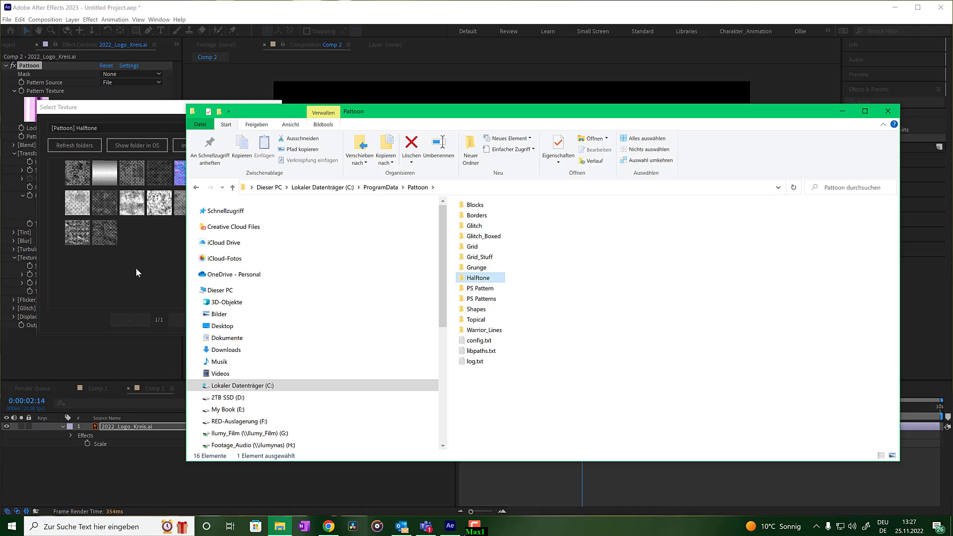
left_click(888, 111)
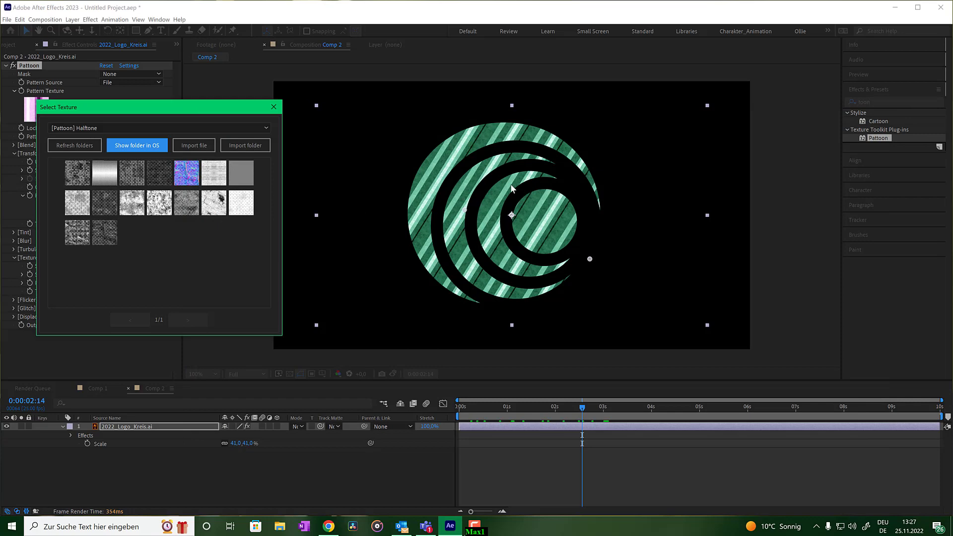
Step: Switch the texture library to Blocks and apply its first texture as the logo's pattern
left_click(141, 128)
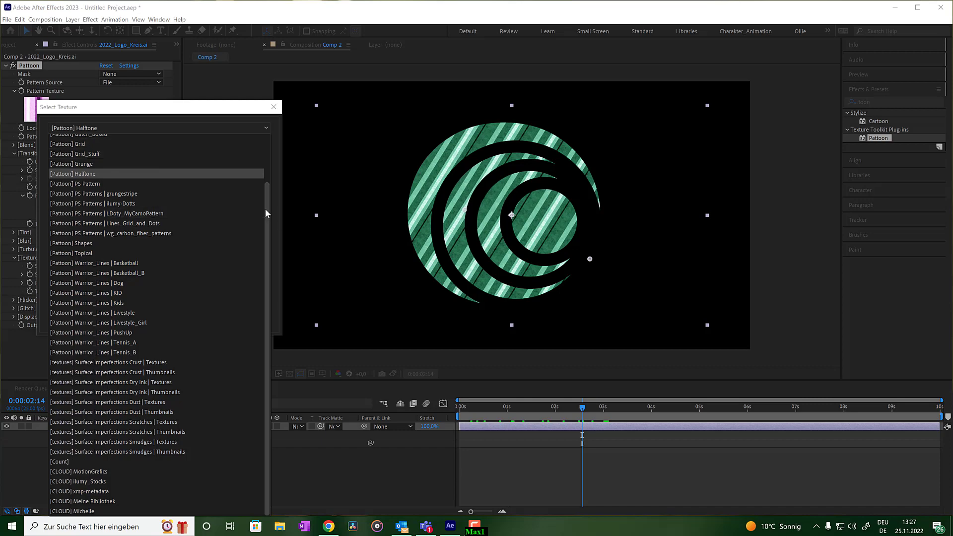
left_click_drag(266, 214, 267, 154)
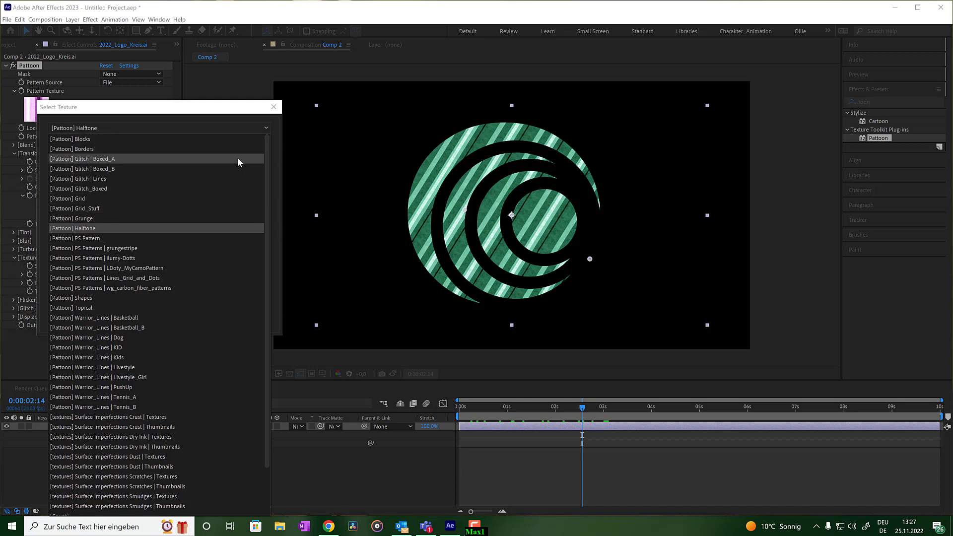
left_click(219, 140)
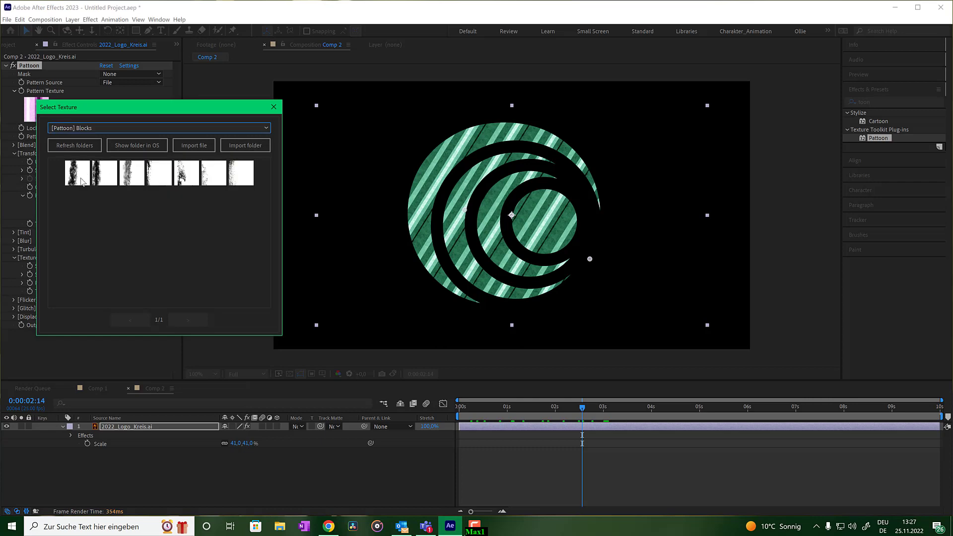
left_click(77, 178)
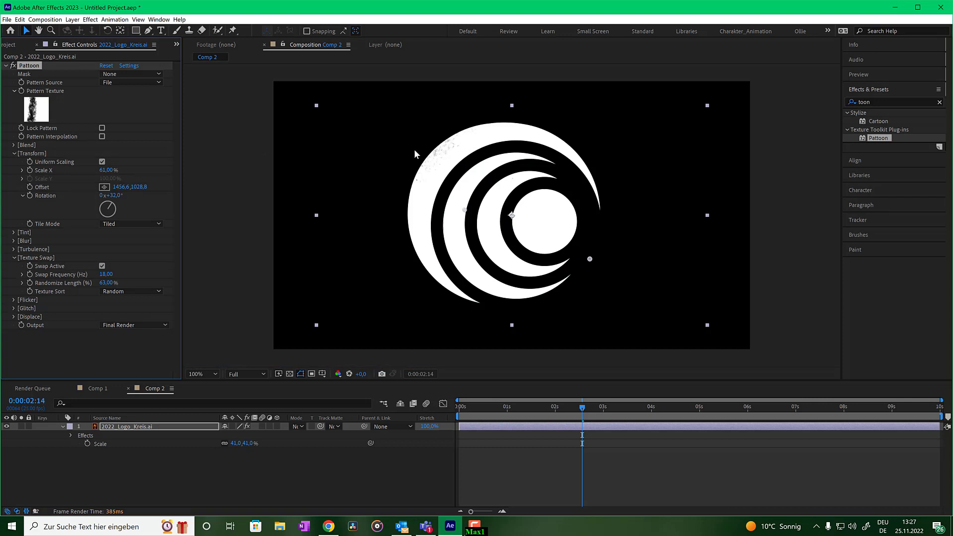
Step: Reposition the block pattern's offset to about 2983.4, 897.1 and scrub the timeline to about 0:00:03:04 to preview the swapping textures
left_click(105, 186)
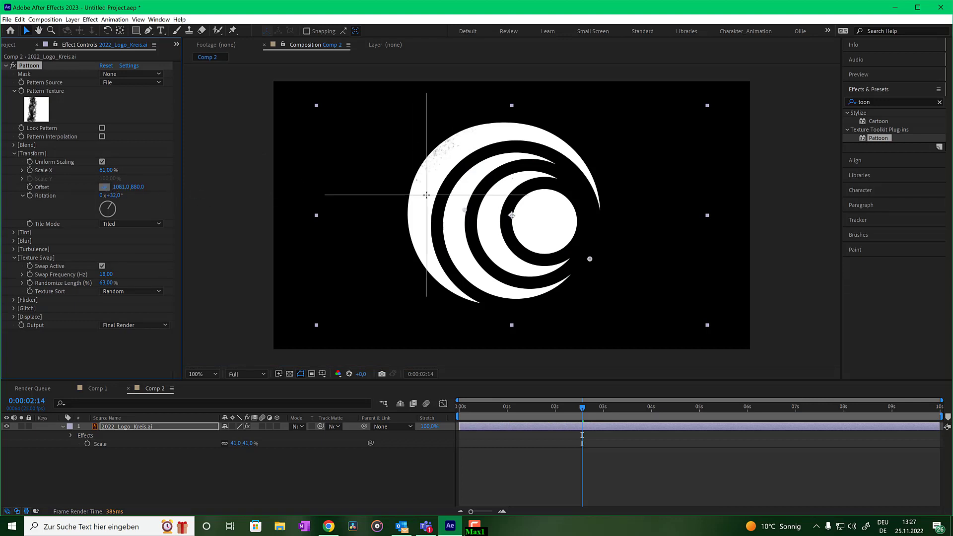
left_click(463, 195)
mouse_move(482, 199)
left_mouse_down()
mouse_move(640, 199)
mouse_move(621, 197)
left_mouse_up()
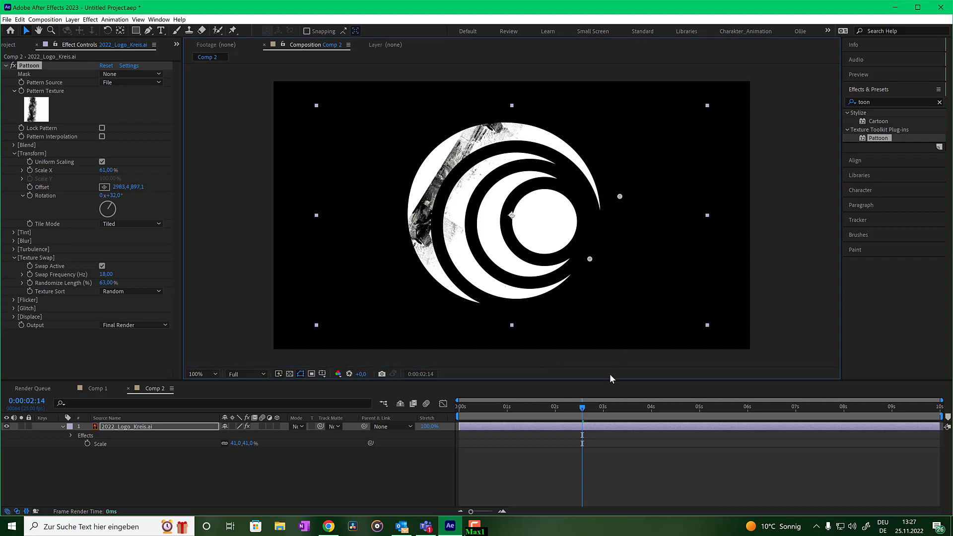
left_click_drag(588, 410, 611, 415)
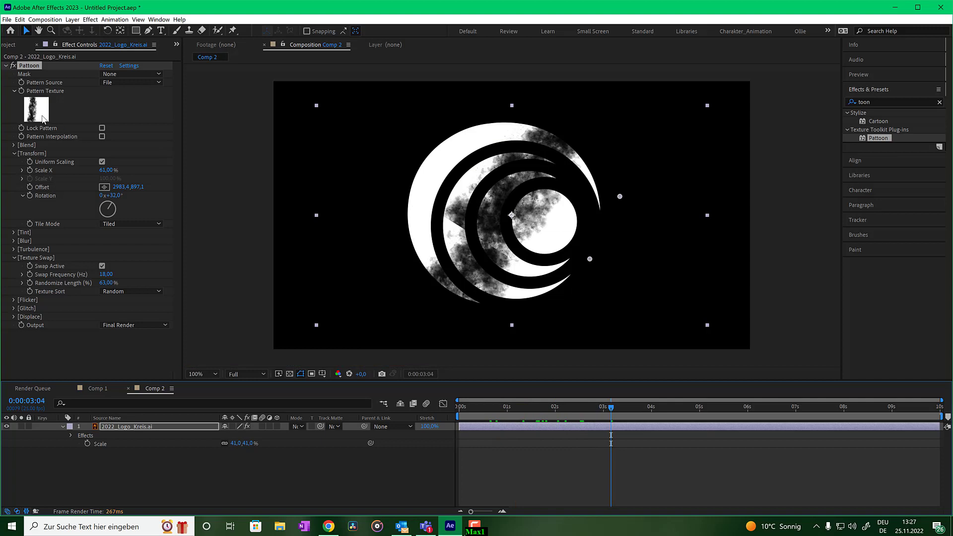
Step: Show the Blocks texture folder in File Explorer to examine its image files, and close the folder and the texture picker
left_click(43, 118)
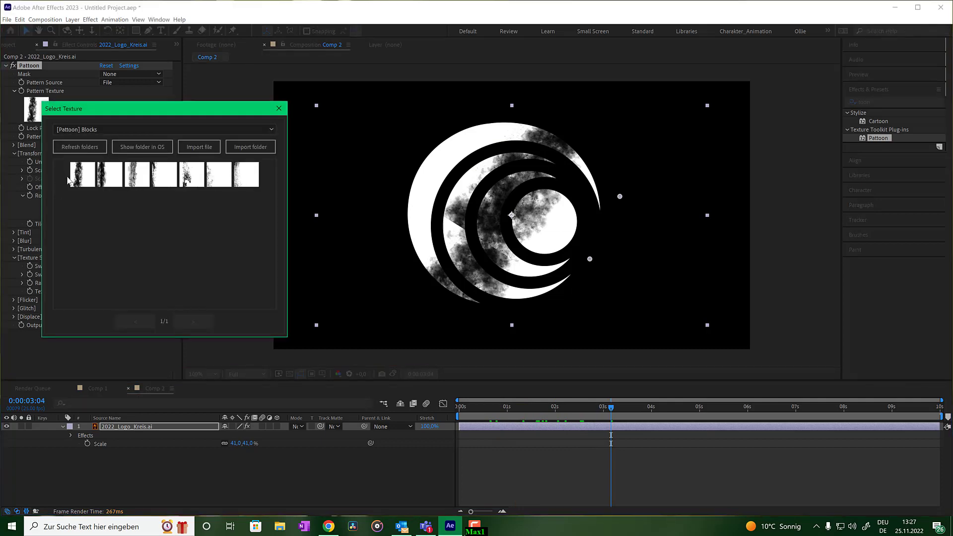
left_click_drag(210, 108, 371, 107)
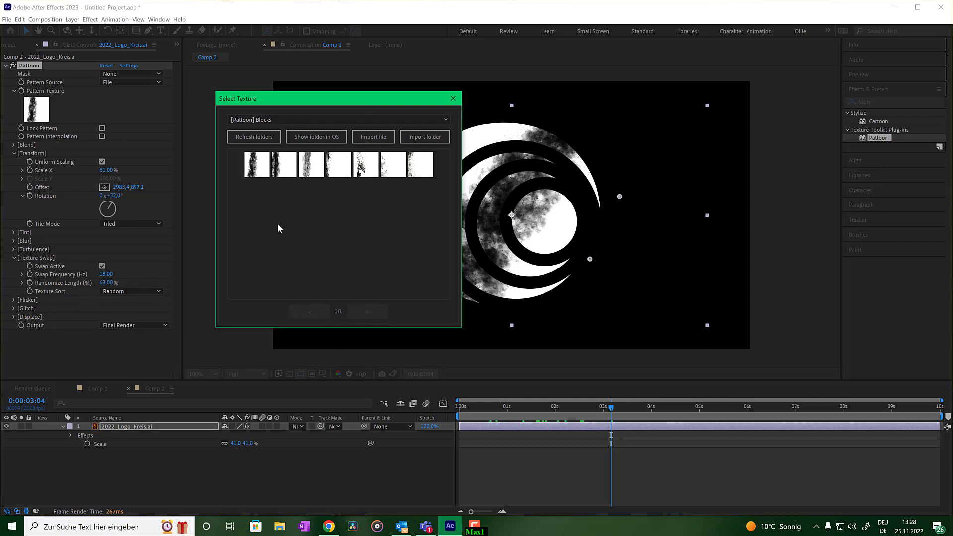
left_click(316, 139)
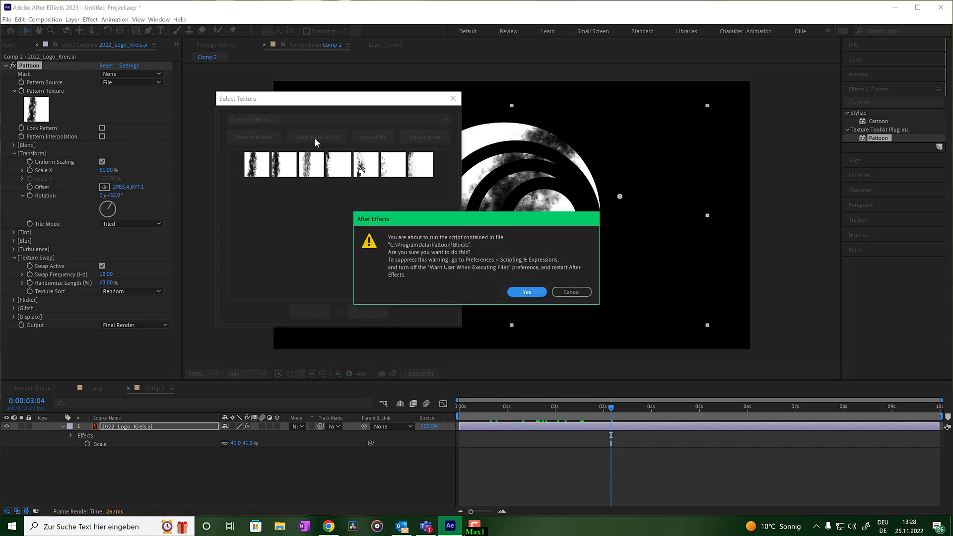
left_click(525, 293)
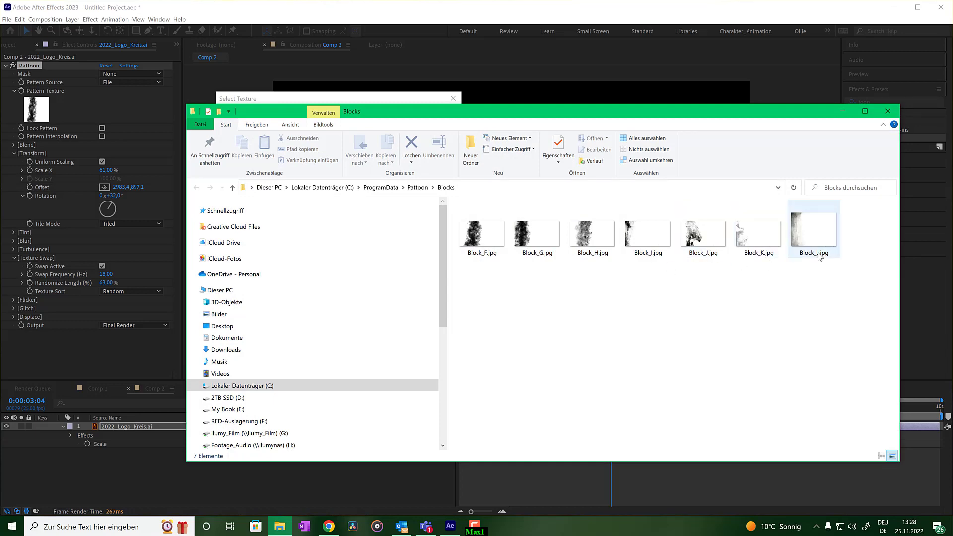
left_click(894, 113)
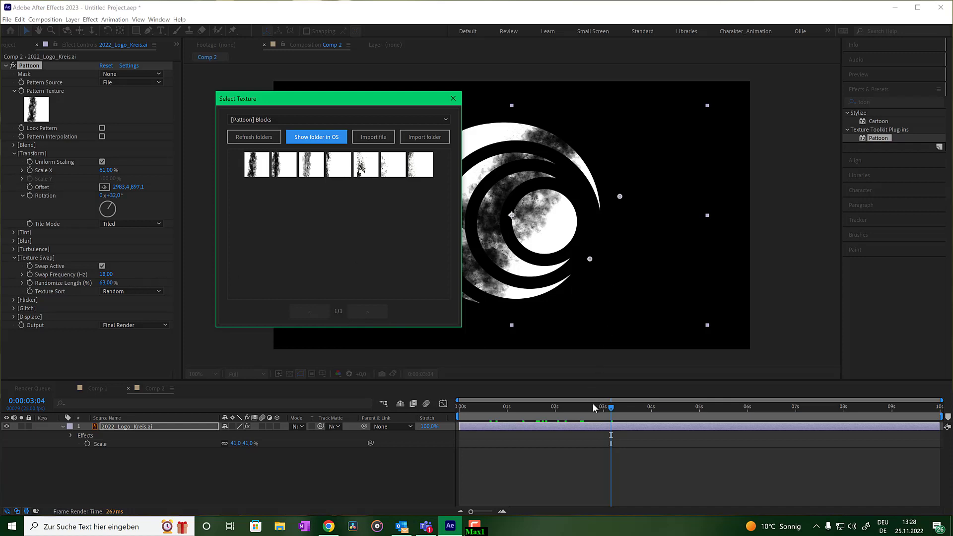
left_click(453, 102)
Step: Try the Ascending texture sort for the texture swap from the start of the timeline, scrubbing to check the order
key("Home")
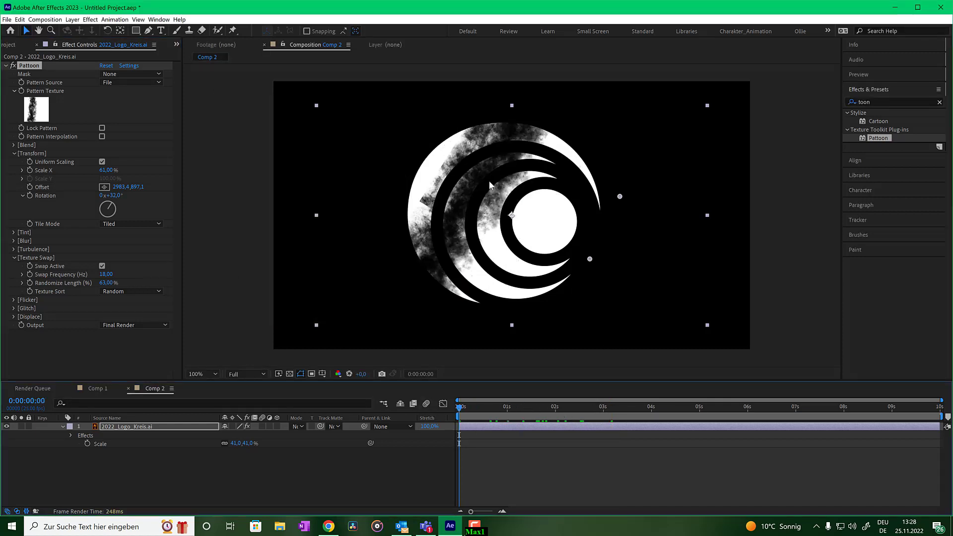
left_click(132, 291)
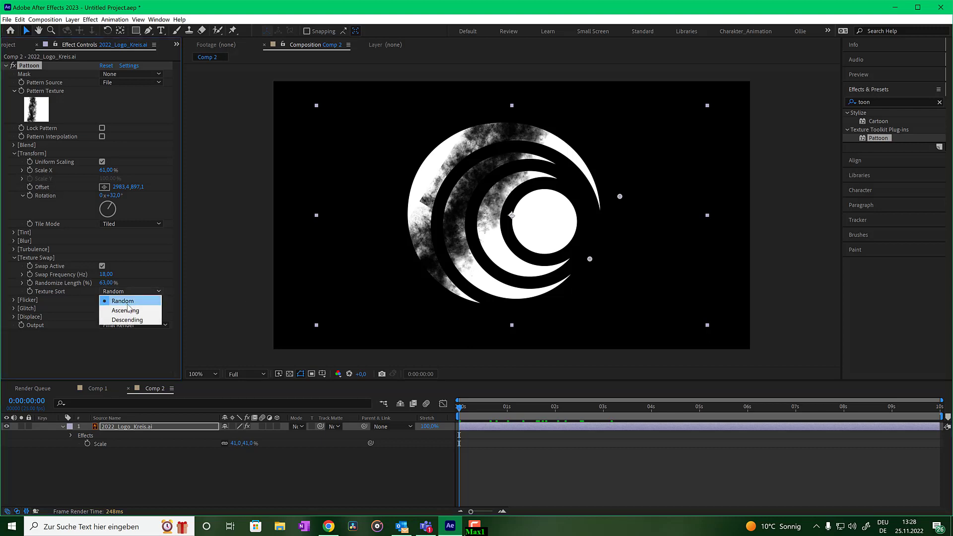
left_click(119, 306)
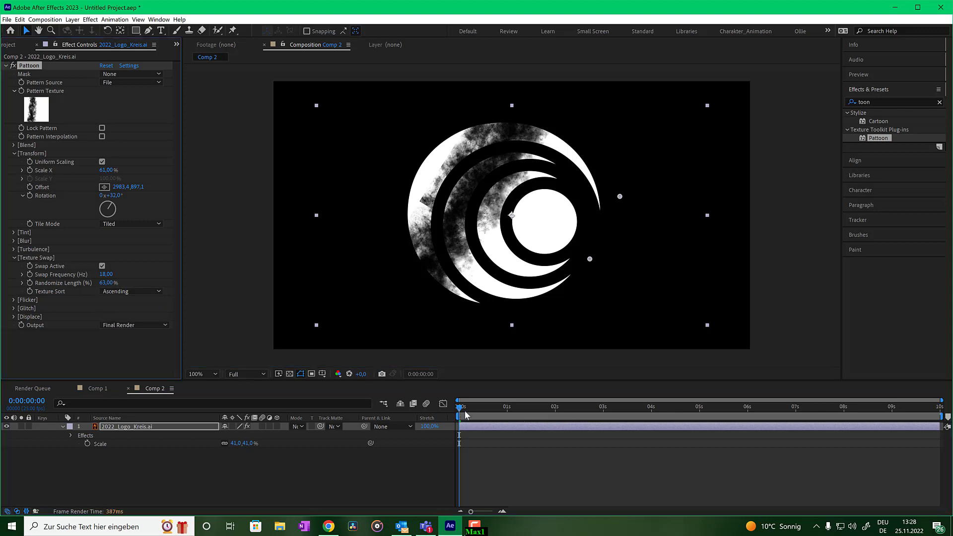
left_click_drag(468, 408, 448, 416)
Step: Set the texture swap's sort order to Descending and preview the animation by scrubbing and playing it from the start
left_click(131, 293)
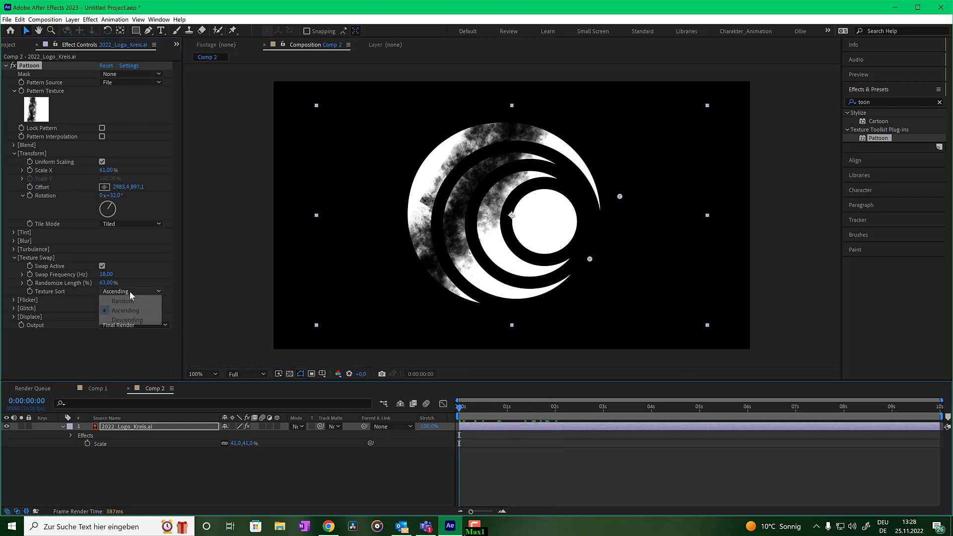
left_click(127, 320)
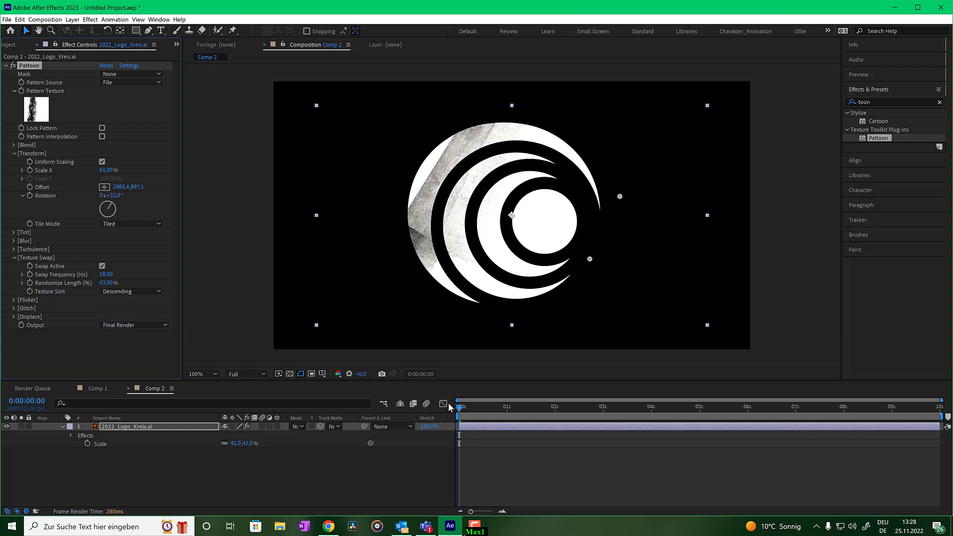
left_click_drag(460, 407, 547, 407)
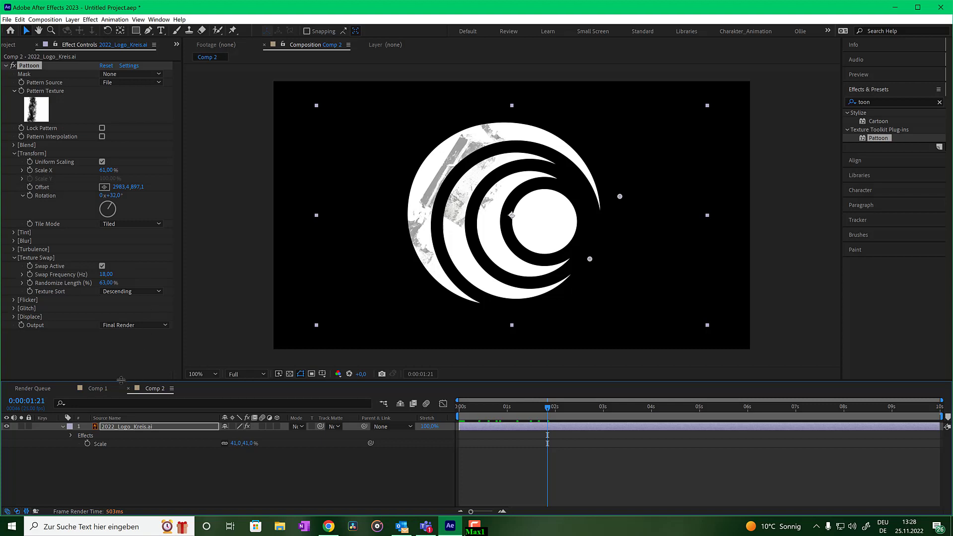
left_click_drag(540, 408, 437, 407)
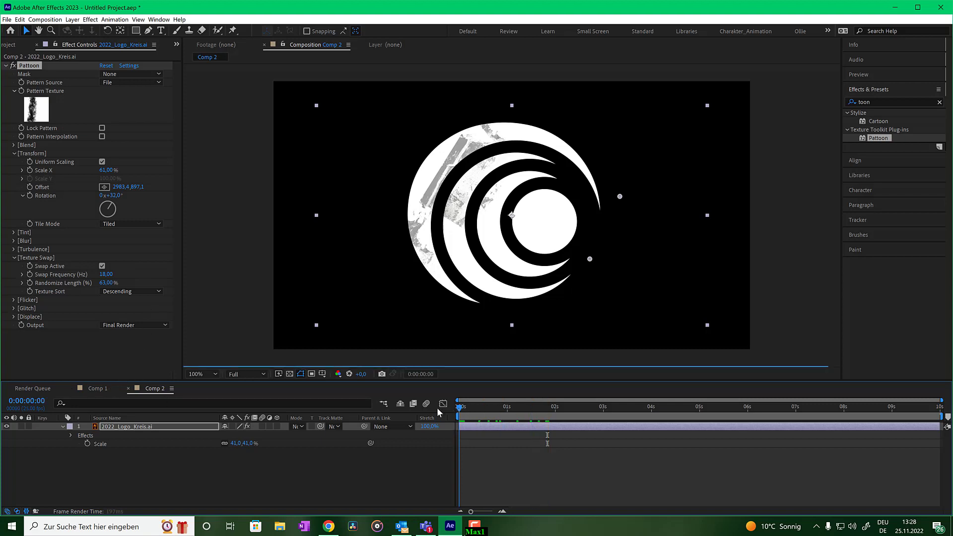
key("space")
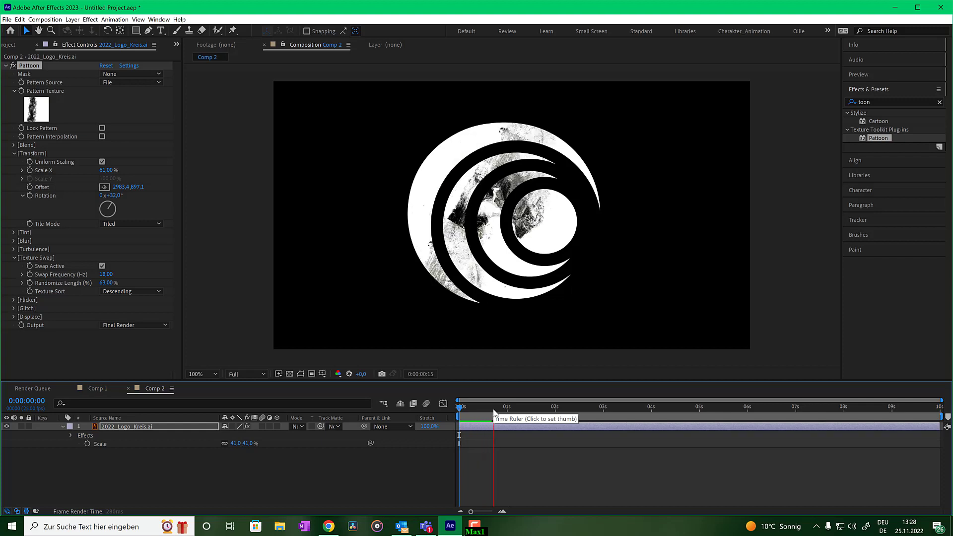
key("space")
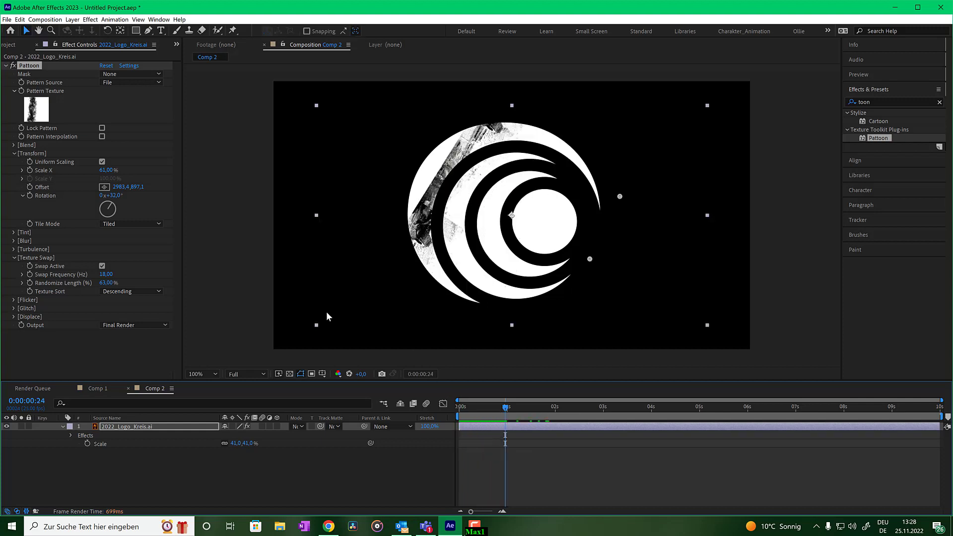